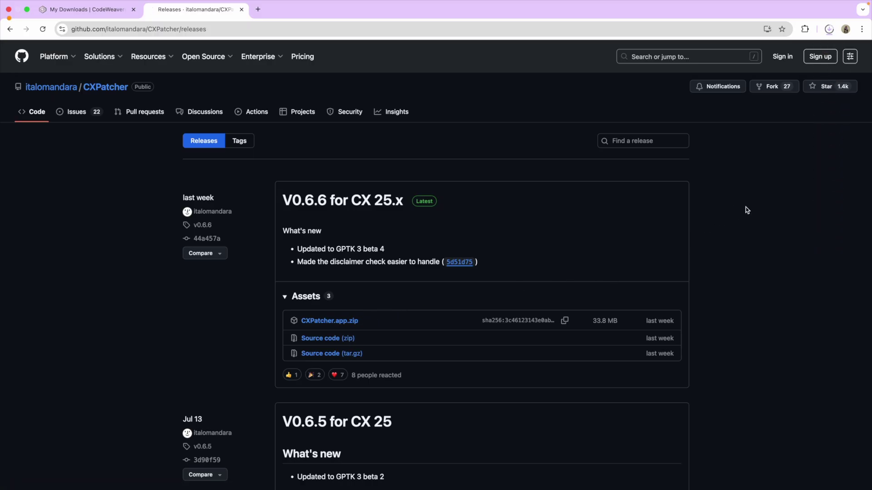
Confirm the 33.8 MB CXPatcher.app.zip download finished, then switch to the desktop.
{"action": "left_click", "coordinate": [829, 29]}
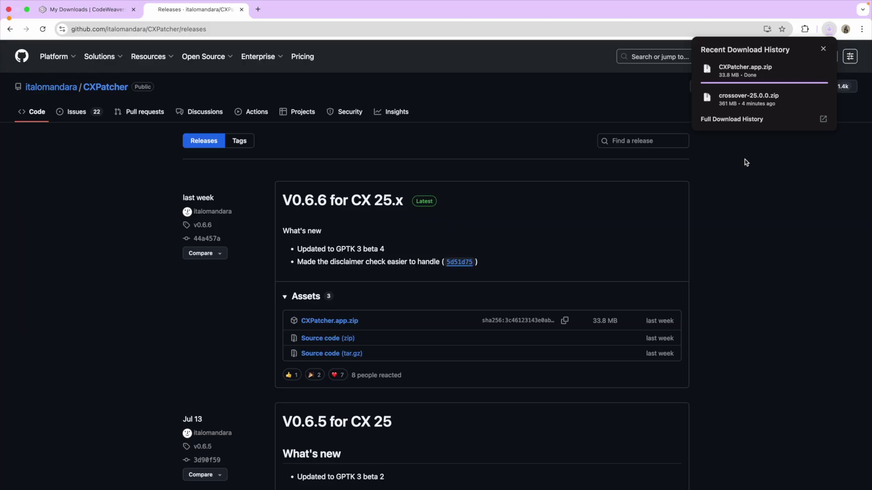
{"action": "key", "text": "ctrl+Left"}
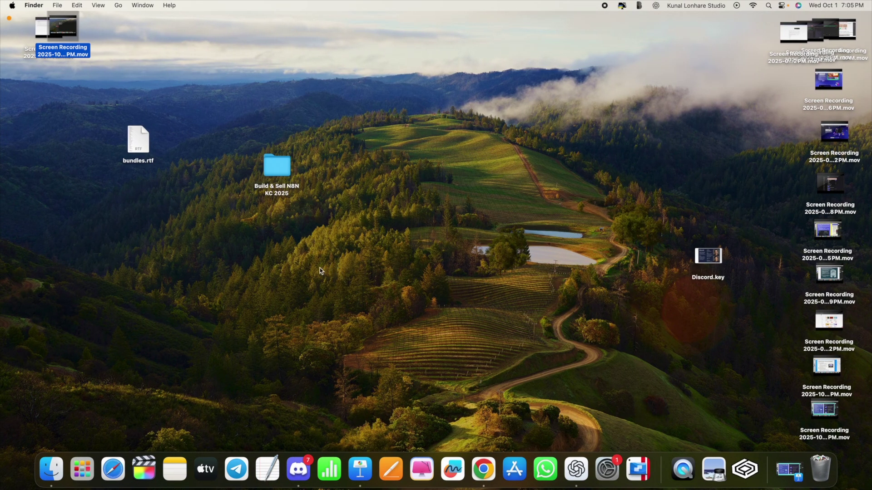
Unzip CXPatcher.app.zip in Downloads and move the zip archive to the Trash.
{"action": "left_click", "coordinate": [51, 470]}
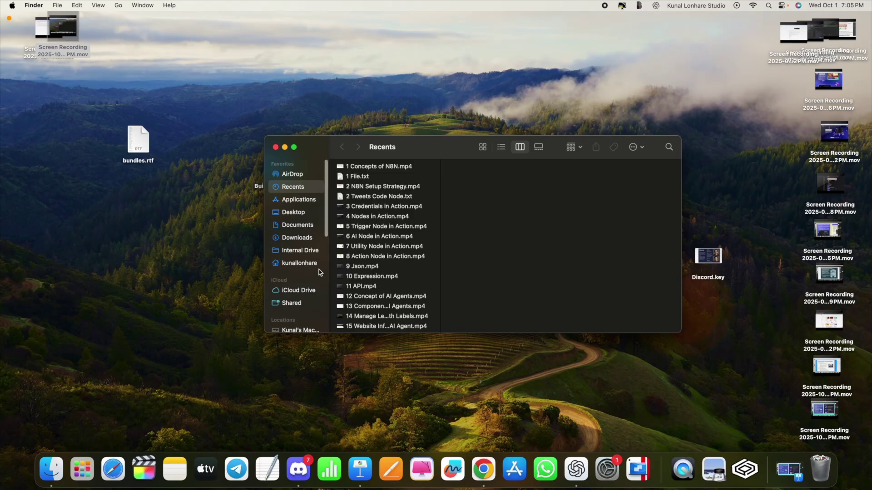
{"action": "left_click", "coordinate": [297, 237]}
{"action": "double_click", "coordinate": [369, 177]}
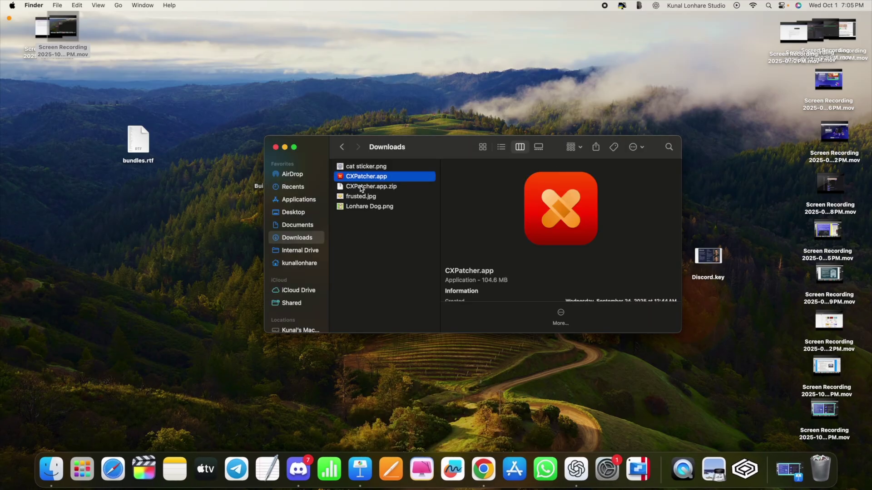
{"action": "left_click", "coordinate": [366, 188]}
{"action": "right_click", "coordinate": [365, 190]}
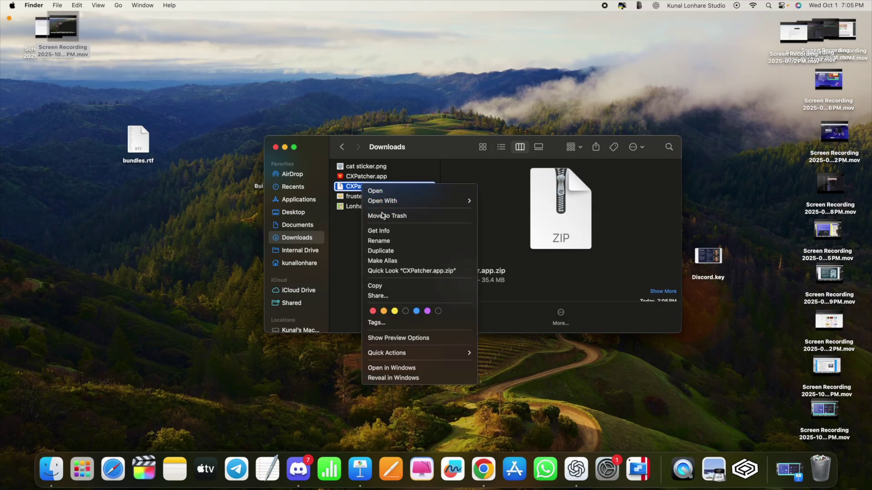
{"action": "left_click", "coordinate": [383, 215]}
Move CXPatcher.app into Applications and attempt to launch it, dismissing the security warning.
{"action": "left_click_drag", "start_coordinate": [356, 175], "coordinate": [294, 202]}
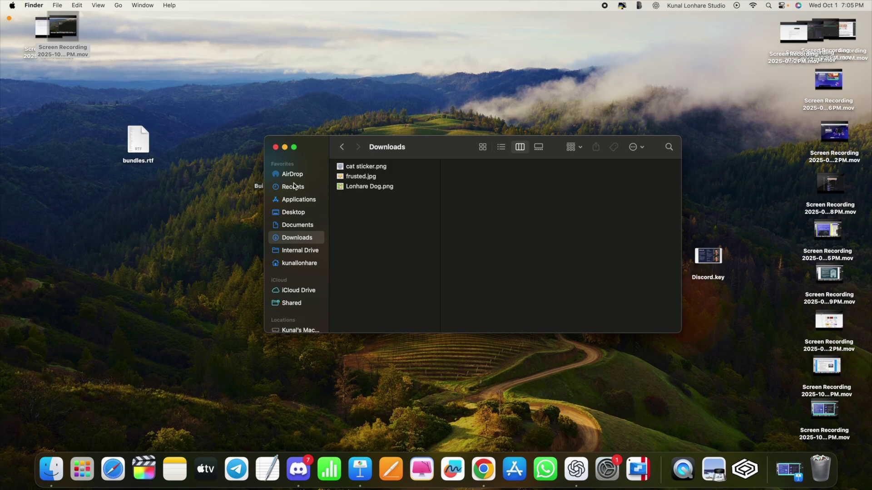
{"action": "left_click", "coordinate": [298, 200]}
{"action": "scroll", "coordinate": [393, 255], "scroll_direction": "down", "scroll_amount": 5}
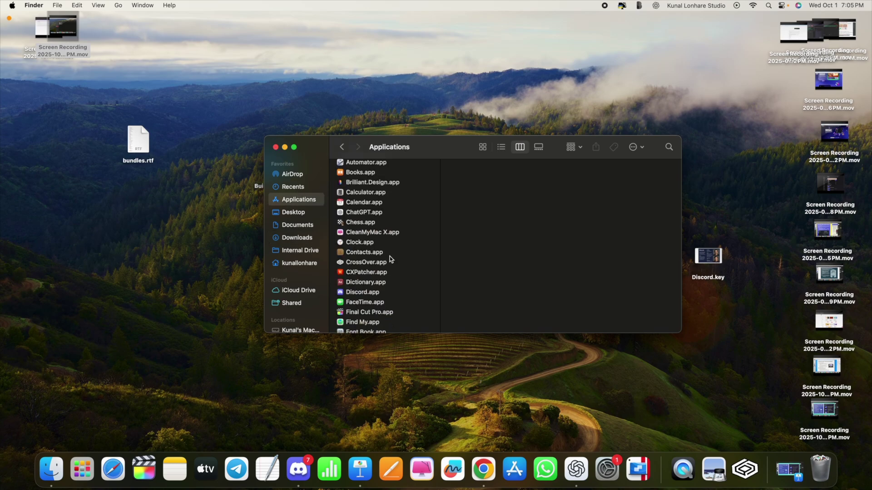
{"action": "double_click", "coordinate": [363, 242]}
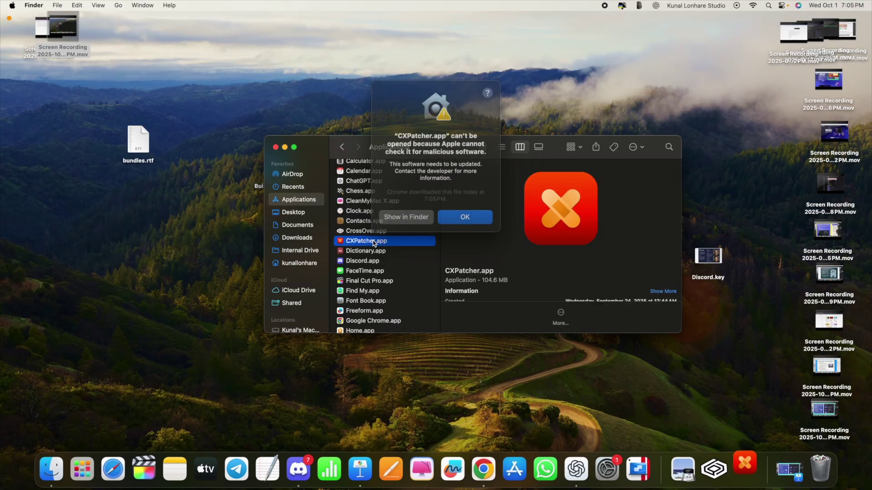
{"action": "left_click", "coordinate": [456, 218]}
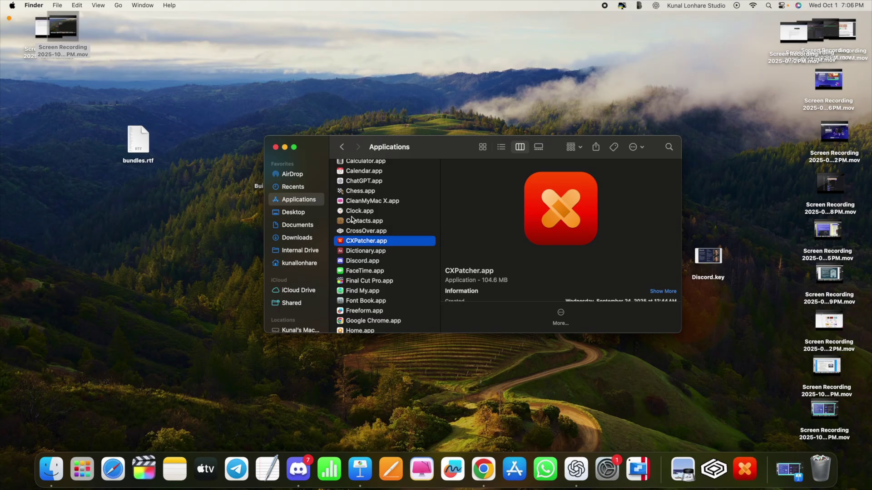
Retry launching CXPatcher from the Dock and choose Show in Finder.
{"action": "left_click_drag", "start_coordinate": [436, 153], "coordinate": [357, 225]}
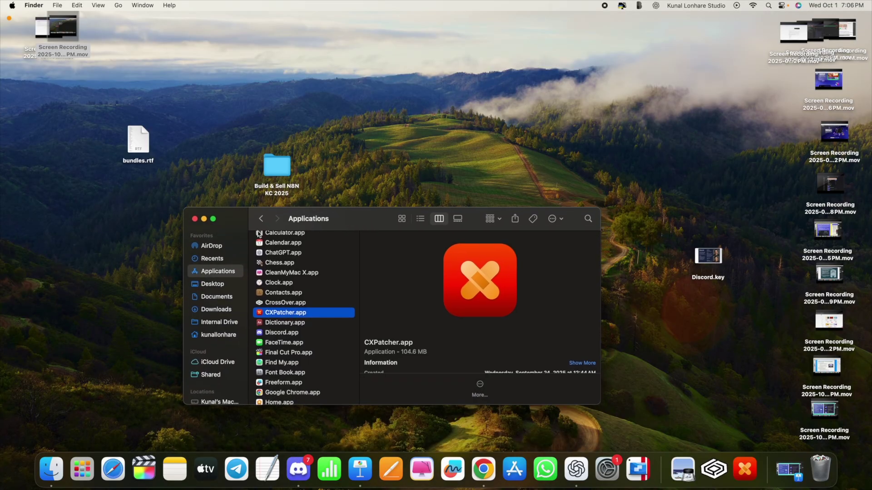
{"action": "left_click", "coordinate": [195, 219]}
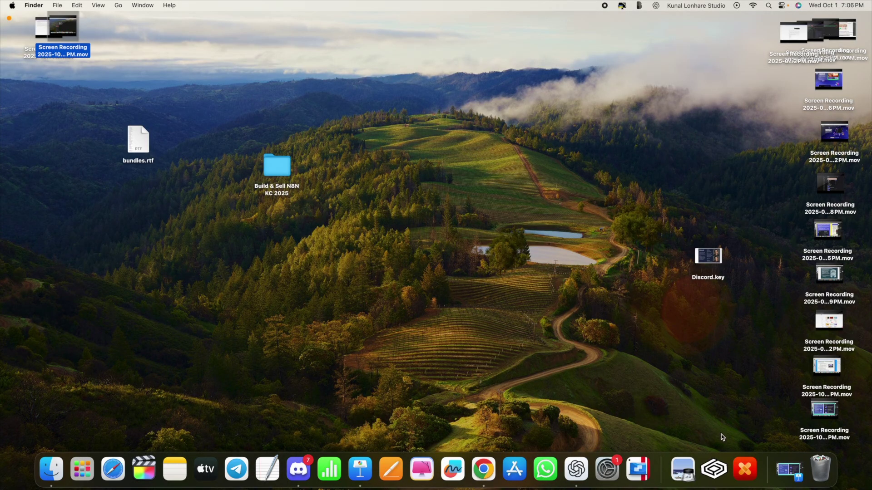
{"action": "left_click", "coordinate": [746, 471]}
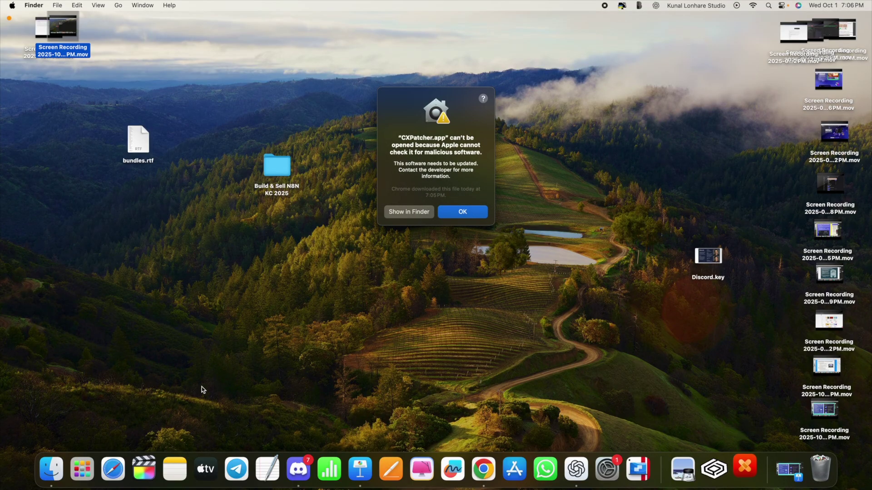
{"action": "left_click", "coordinate": [459, 212]}
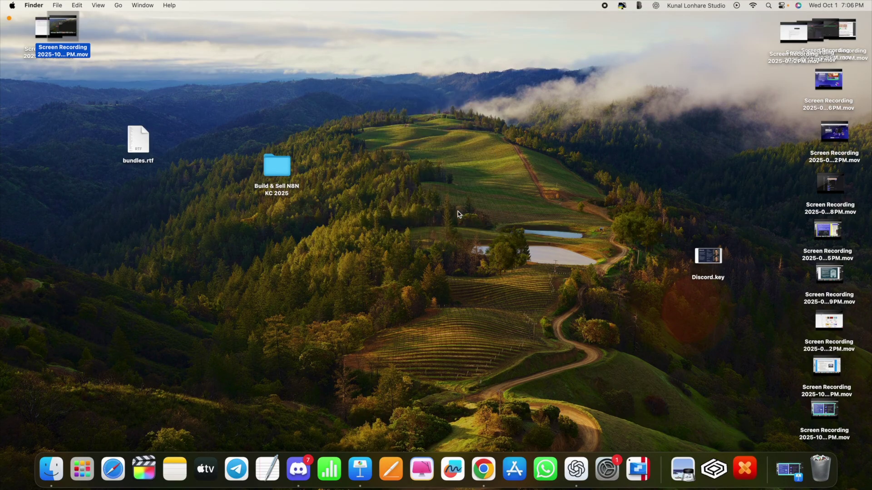
{"action": "left_click", "coordinate": [750, 474]}
{"action": "left_click", "coordinate": [407, 211]}
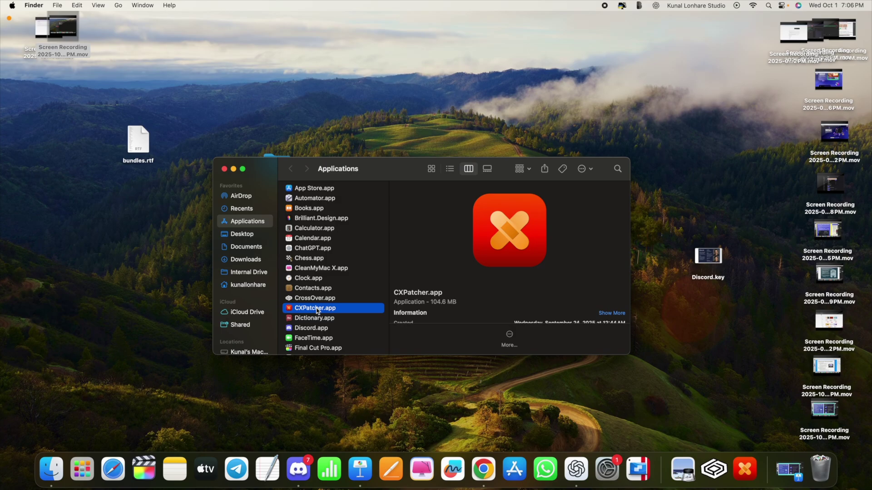
Open the Privacy & Security pane in System Settings.
{"action": "left_click", "coordinate": [607, 469]}
{"action": "scroll", "coordinate": [206, 245], "scroll_direction": "down", "scroll_amount": 5}
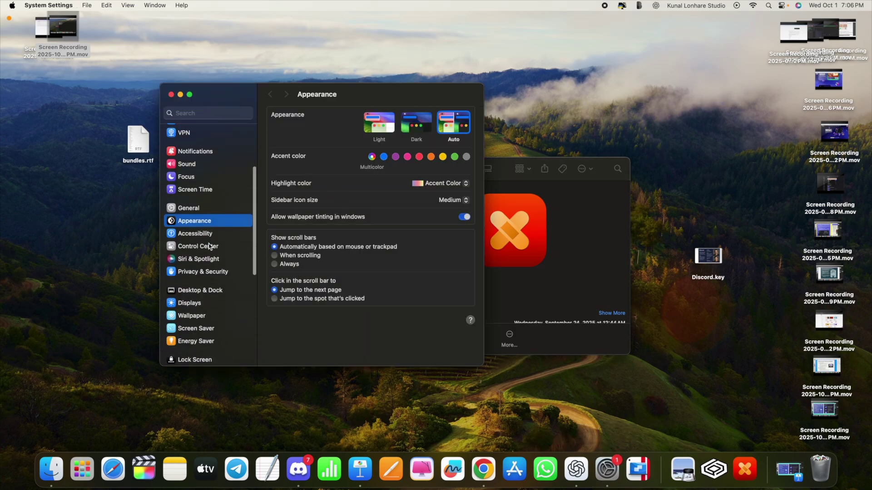
{"action": "scroll", "coordinate": [206, 245], "scroll_direction": "down", "scroll_amount": 8}
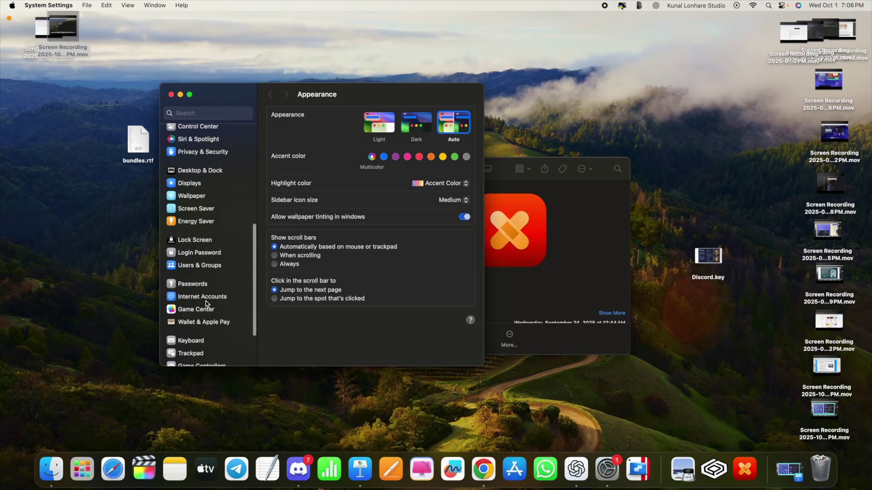
{"action": "scroll", "coordinate": [198, 309], "scroll_direction": "up", "scroll_amount": 7}
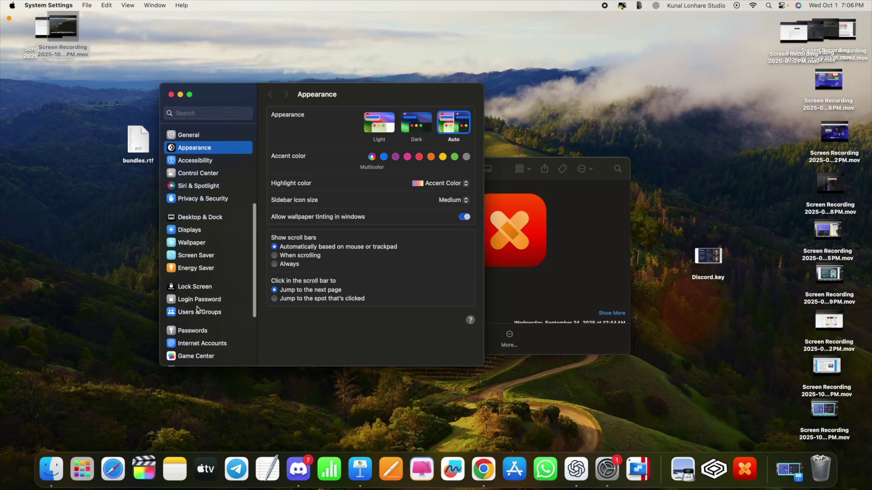
{"action": "scroll", "coordinate": [193, 217], "scroll_direction": "up", "scroll_amount": 2}
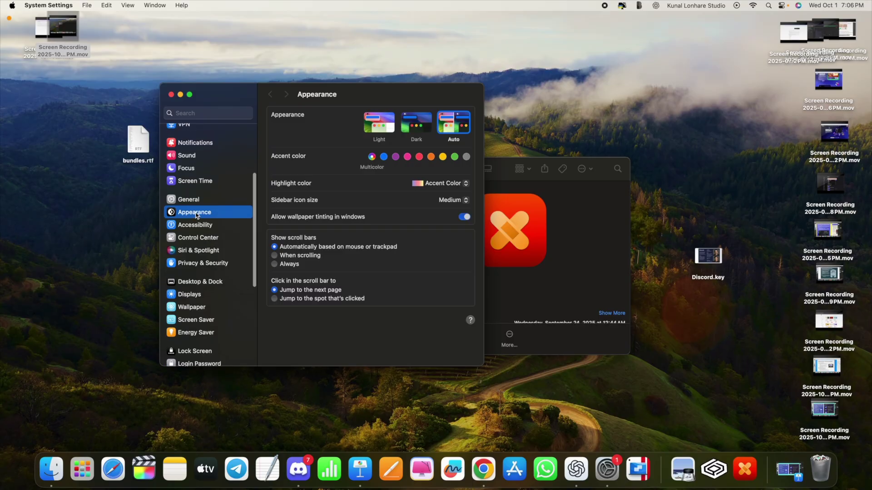
{"action": "left_click", "coordinate": [201, 265]}
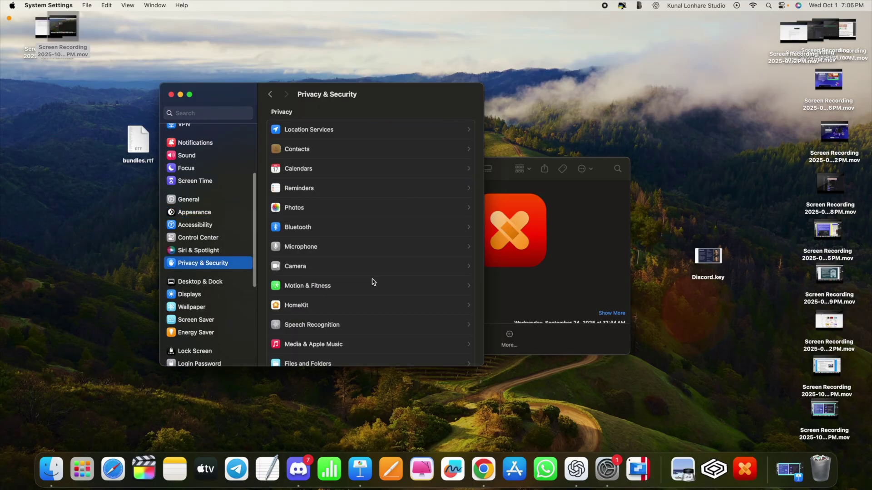
Click Open Anyway for CXPatcher.app and confirm with the admin password.
{"action": "scroll", "coordinate": [372, 282], "scroll_direction": "down", "scroll_amount": 5}
{"action": "scroll", "coordinate": [372, 282], "scroll_direction": "down", "scroll_amount": 10}
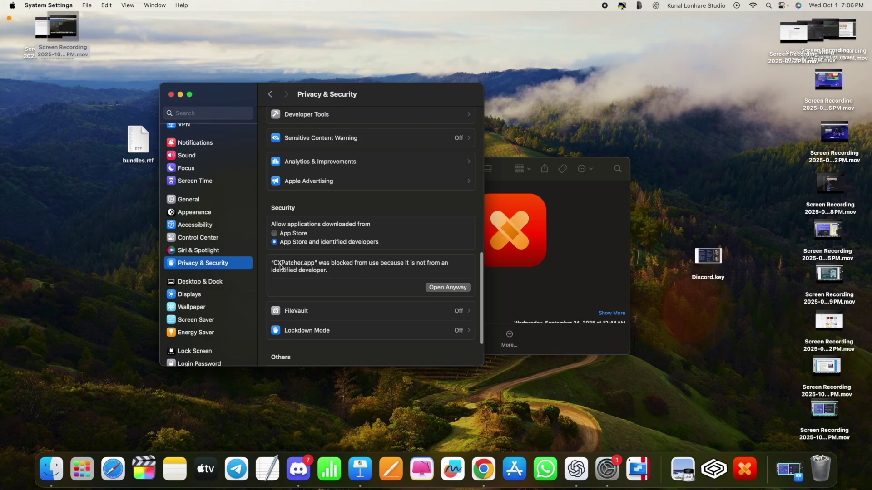
{"action": "key", "text": "ctrl+shift+a"}
{"action": "scroll", "coordinate": [280, 267], "scroll_direction": "up", "scroll_amount": 3}
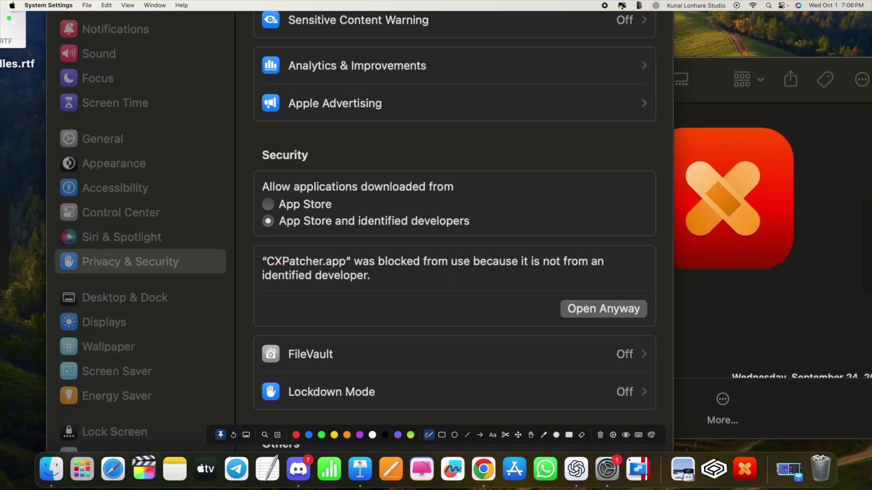
{"action": "left_click_drag", "start_coordinate": [114, 272], "coordinate": [181, 272]}
{"action": "mouse_move", "coordinate": [285, 254]}
{"action": "left_mouse_down"}
{"action": "mouse_move", "coordinate": [249, 253]}
{"action": "mouse_move", "coordinate": [436, 306]}
{"action": "mouse_move", "coordinate": [571, 274]}
{"action": "mouse_move", "coordinate": [540, 237]}
{"action": "mouse_move", "coordinate": [318, 240]}
{"action": "left_mouse_up"}
{"action": "mouse_move", "coordinate": [634, 300]}
{"action": "left_mouse_down"}
{"action": "mouse_move", "coordinate": [565, 295]}
{"action": "mouse_move", "coordinate": [629, 328]}
{"action": "mouse_move", "coordinate": [637, 300]}
{"action": "left_mouse_up"}
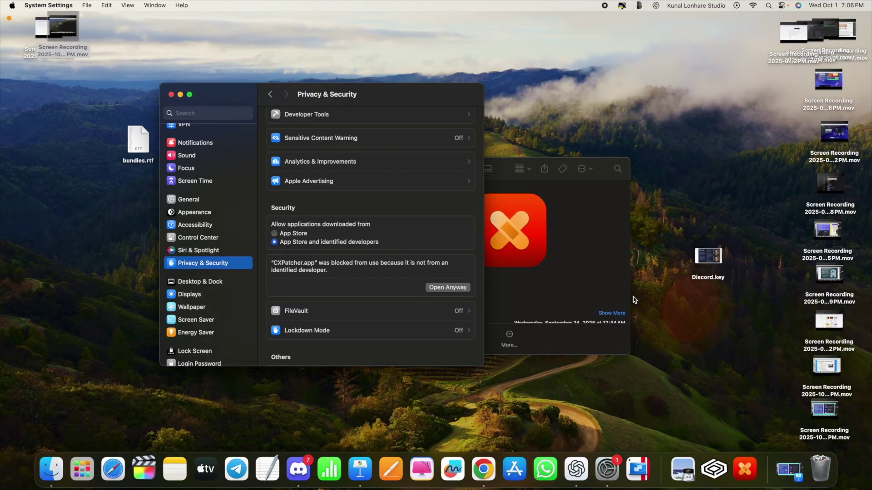
{"action": "left_click", "coordinate": [456, 286]}
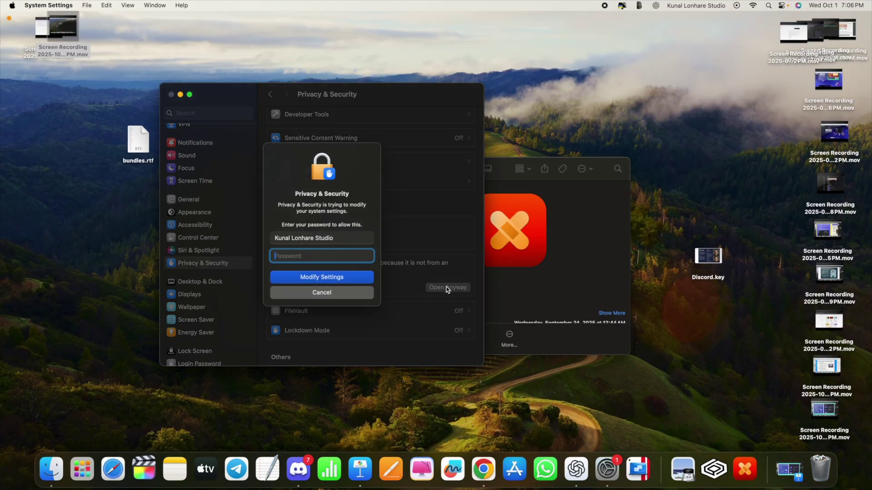
{"action": "type", "text": "••••••••••••••••"}
{"action": "key", "text": "Return"}
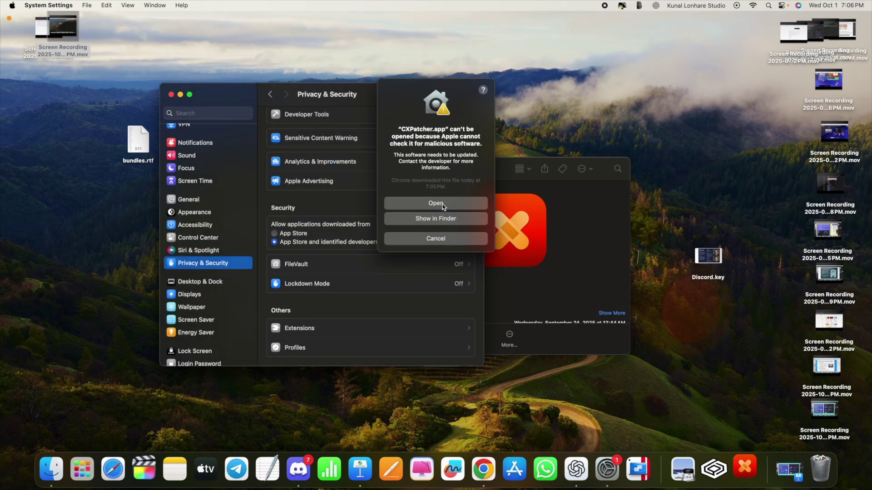
Open CXPatcher from the alert and close System Settings and the Finder window.
{"action": "left_click", "coordinate": [443, 205]}
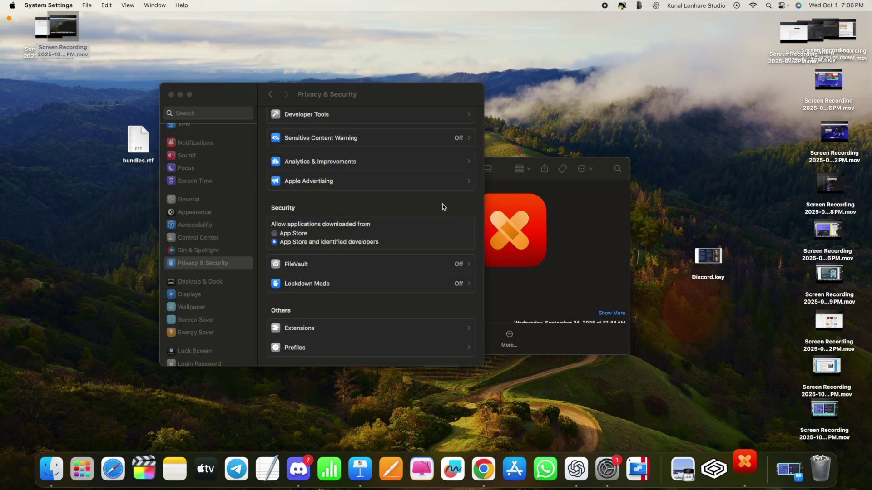
{"action": "left_click", "coordinate": [171, 94]}
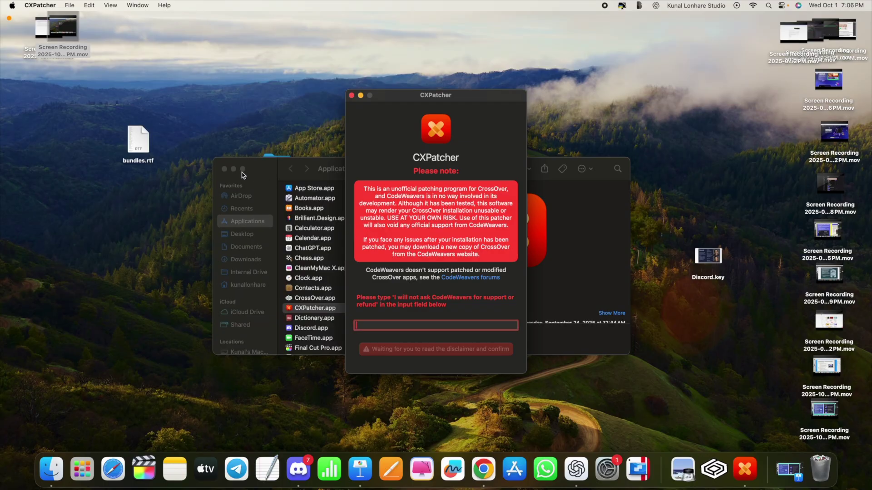
{"action": "left_click", "coordinate": [222, 169]}
Type the required disclaimer sentence and accept it with Agree and Proceed.
{"action": "key", "text": "ctrl+shift+a"}
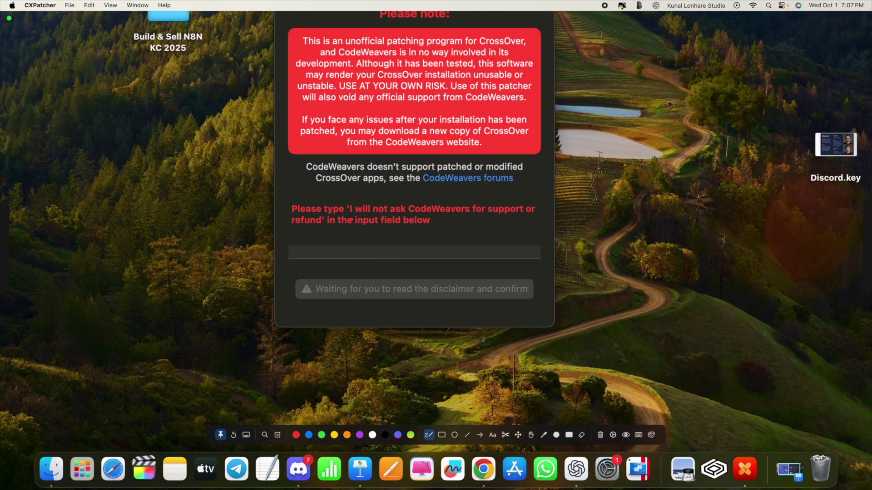
{"action": "mouse_move", "coordinate": [306, 240]}
{"action": "left_mouse_down"}
{"action": "mouse_move", "coordinate": [279, 244]}
{"action": "mouse_move", "coordinate": [476, 267]}
{"action": "mouse_move", "coordinate": [413, 231]}
{"action": "mouse_move", "coordinate": [381, 241]}
{"action": "left_mouse_up"}
{"action": "left_click_drag", "start_coordinate": [352, 215], "coordinate": [530, 217]}
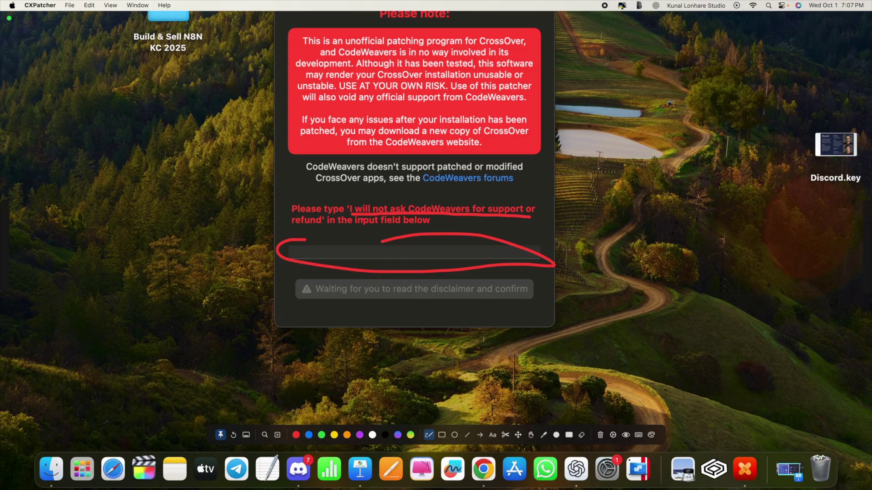
{"action": "left_click_drag", "start_coordinate": [299, 229], "coordinate": [328, 229]}
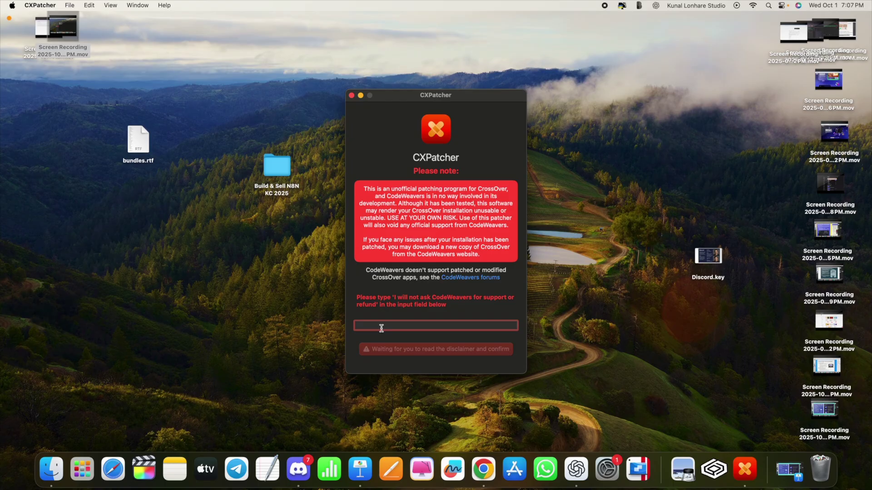
{"action": "type", "text": "I"}
{"action": "type", "text": "d"}
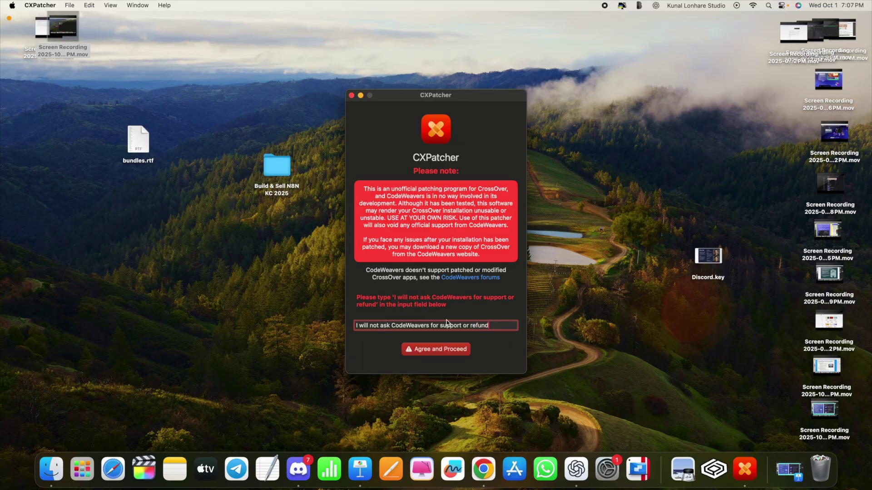
{"action": "left_click", "coordinate": [441, 352]}
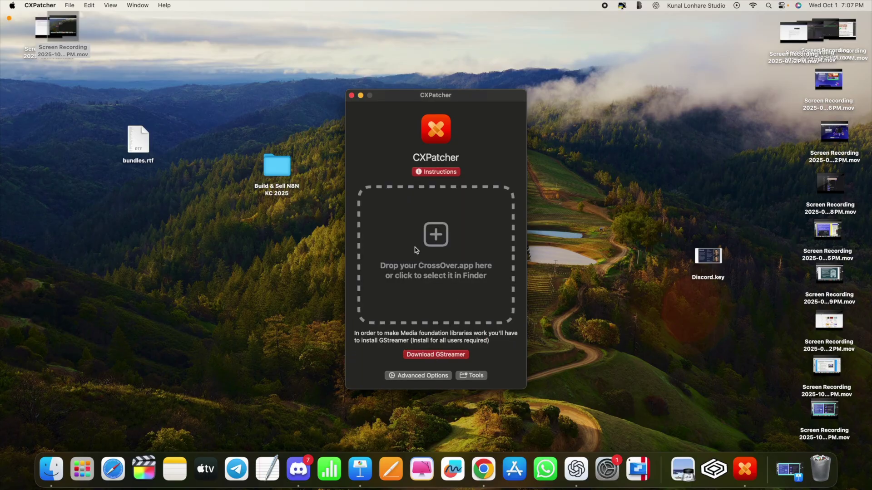
Place the patcher on the left with Finder's Applications folder beside it.
{"action": "left_click_drag", "start_coordinate": [391, 91], "coordinate": [152, 90]}
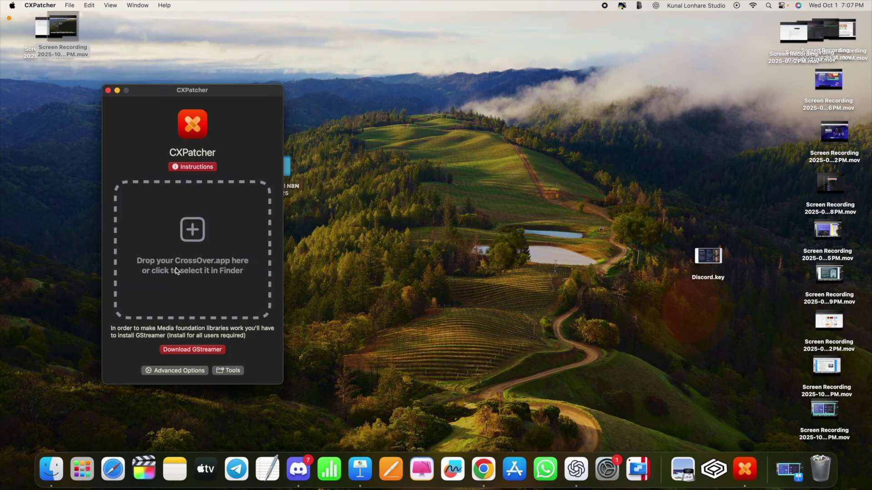
{"action": "left_click", "coordinate": [53, 472]}
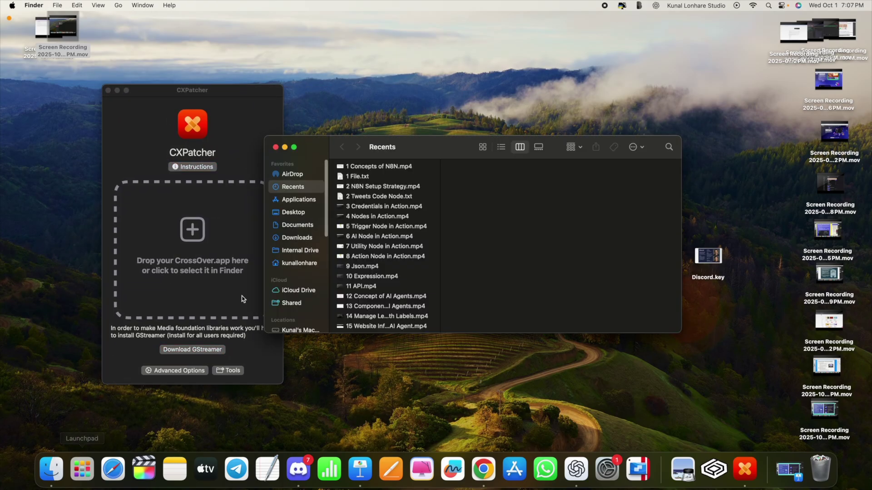
{"action": "left_click", "coordinate": [298, 201]}
{"action": "left_click_drag", "start_coordinate": [427, 146], "coordinate": [503, 139]}
{"action": "left_click", "coordinate": [443, 270]}
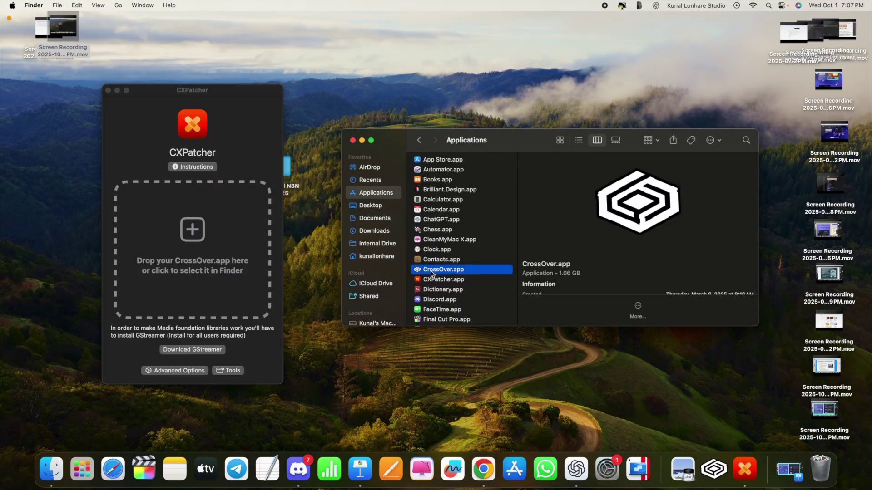
Drag CrossOver.app into CXPatcher's drop zone to patch it.
{"action": "key", "text": "ctrl+shift+a"}
{"action": "mouse_move", "coordinate": [429, 269]}
{"action": "left_mouse_down"}
{"action": "mouse_move", "coordinate": [383, 229]}
{"action": "mouse_move", "coordinate": [237, 199]}
{"action": "mouse_move", "coordinate": [218, 224]}
{"action": "mouse_move", "coordinate": [246, 221]}
{"action": "left_mouse_up"}
{"action": "left_click", "coordinate": [427, 271]}
{"action": "left_click_drag", "start_coordinate": [427, 272], "coordinate": [190, 244]}
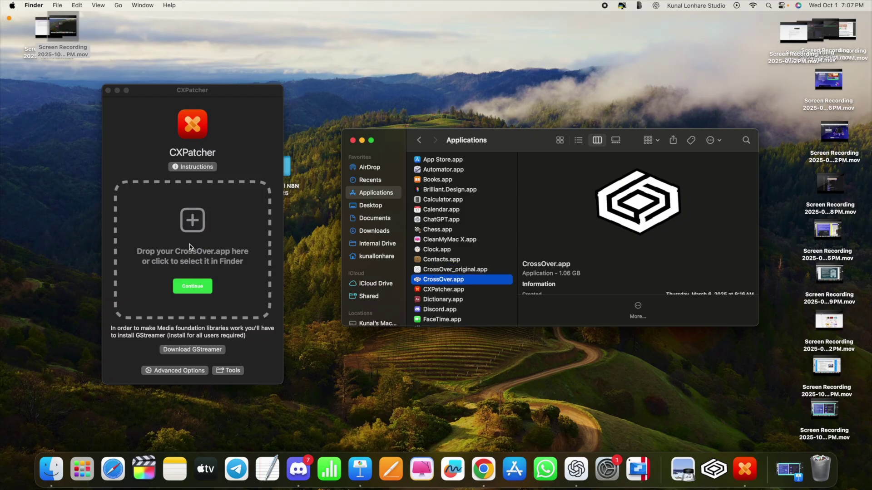
{"action": "left_click", "coordinate": [191, 294]}
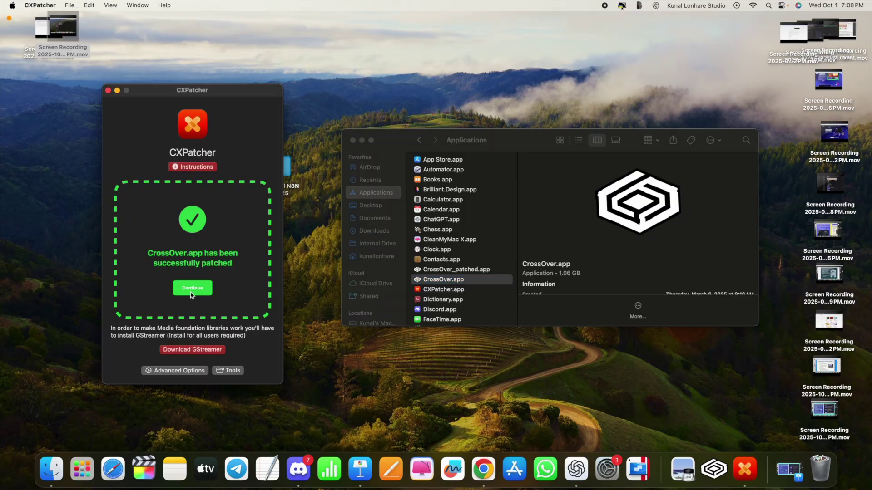
Acknowledge the successful patch and compare CrossOver.app and CrossOver_patched.app in Applications.
{"action": "left_click", "coordinate": [191, 294]}
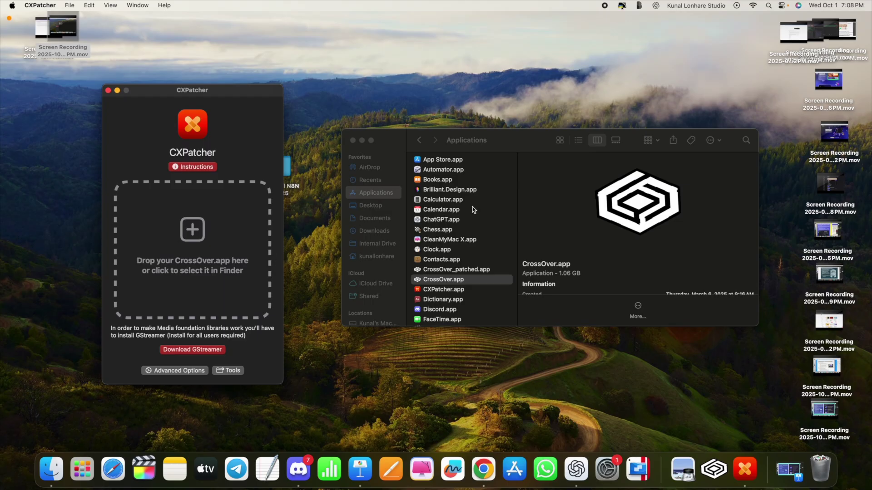
{"action": "left_click", "coordinate": [506, 148]}
{"action": "key", "text": "ctrl+shift+a"}
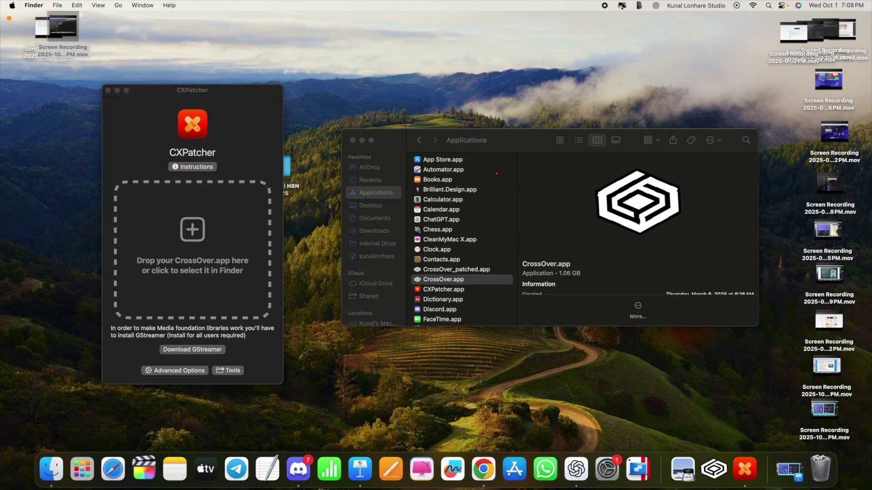
{"action": "mouse_move", "coordinate": [355, 199]}
{"action": "left_mouse_down"}
{"action": "mouse_move", "coordinate": [397, 190]}
{"action": "mouse_move", "coordinate": [320, 187]}
{"action": "left_mouse_up"}
{"action": "scroll", "coordinate": [456, 280], "scroll_direction": "up", "scroll_amount": 3}
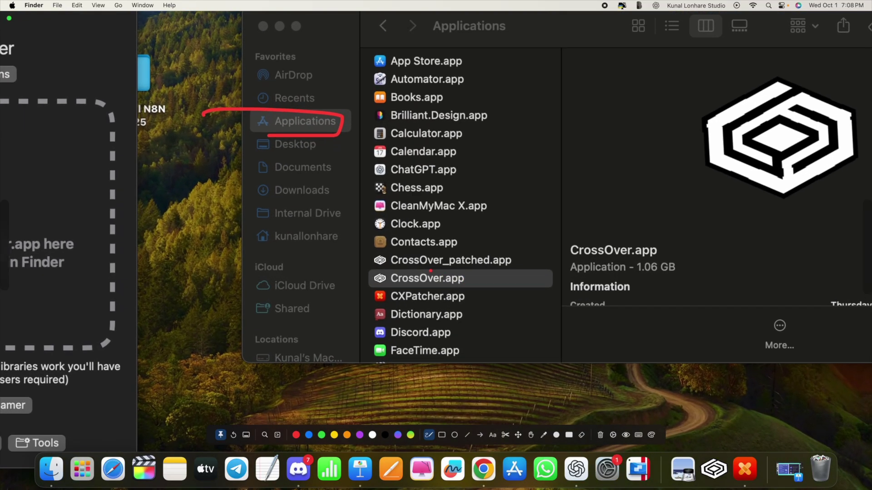
{"action": "mouse_move", "coordinate": [432, 249]}
{"action": "left_mouse_down"}
{"action": "mouse_move", "coordinate": [366, 250]}
{"action": "mouse_move", "coordinate": [363, 274]}
{"action": "mouse_move", "coordinate": [470, 275]}
{"action": "mouse_move", "coordinate": [498, 245]}
{"action": "mouse_move", "coordinate": [408, 241]}
{"action": "left_mouse_up"}
{"action": "mouse_move", "coordinate": [460, 277]}
{"action": "left_mouse_down"}
{"action": "mouse_move", "coordinate": [365, 279]}
{"action": "mouse_move", "coordinate": [461, 280]}
{"action": "left_mouse_up"}
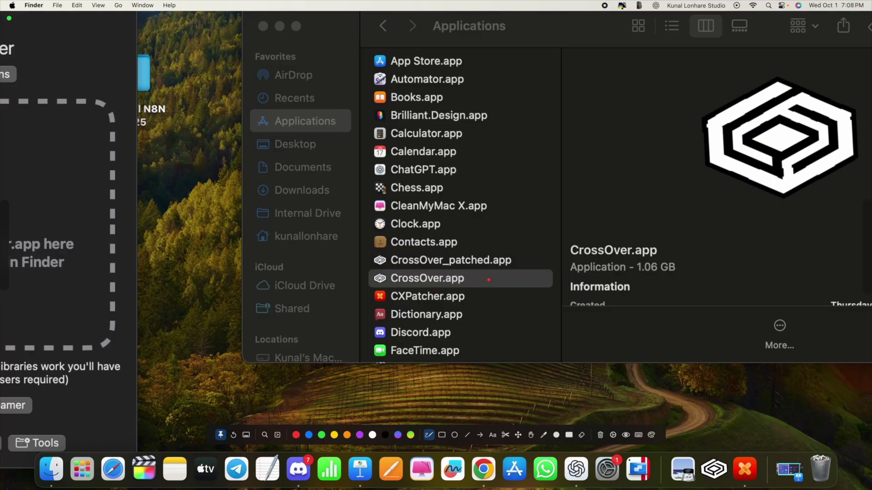
{"action": "mouse_move", "coordinate": [390, 272]}
{"action": "left_mouse_down"}
{"action": "mouse_move", "coordinate": [510, 273]}
{"action": "mouse_move", "coordinate": [481, 253]}
{"action": "mouse_move", "coordinate": [387, 257]}
{"action": "left_mouse_up"}
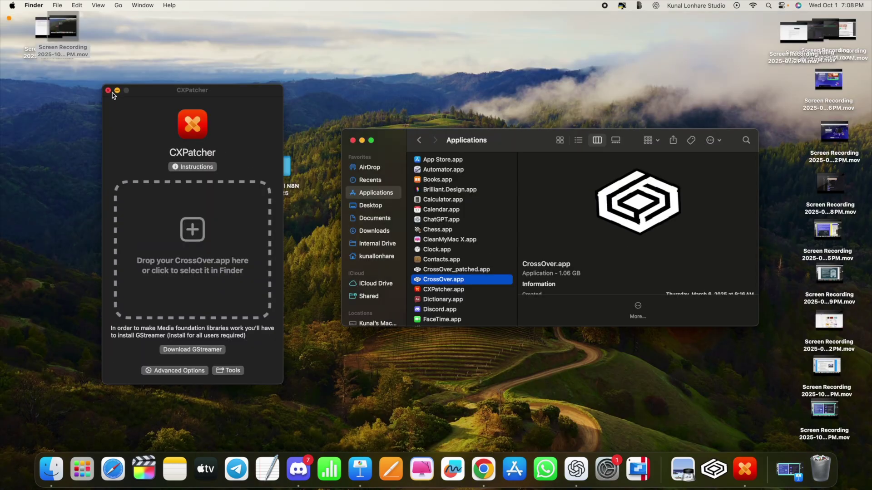
Close CXPatcher and launch CrossOver_patched.app, selecting the Steam application.
{"action": "left_click", "coordinate": [108, 90]}
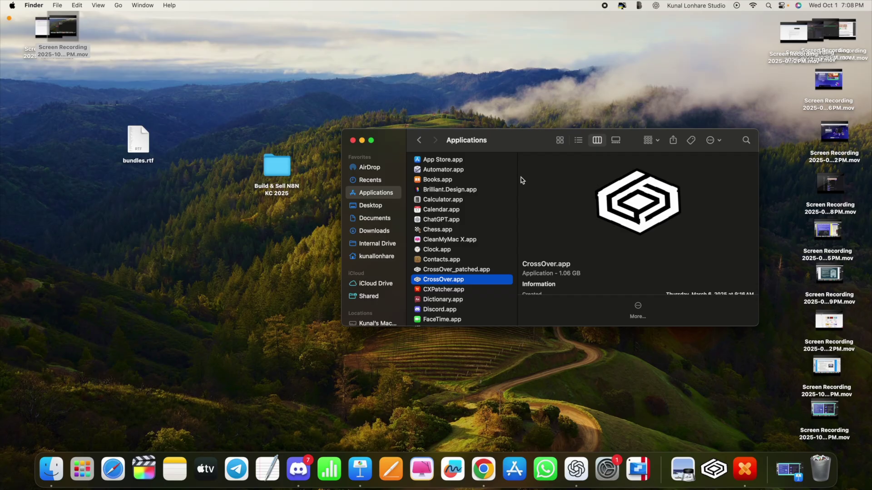
{"action": "double_click", "coordinate": [450, 270]}
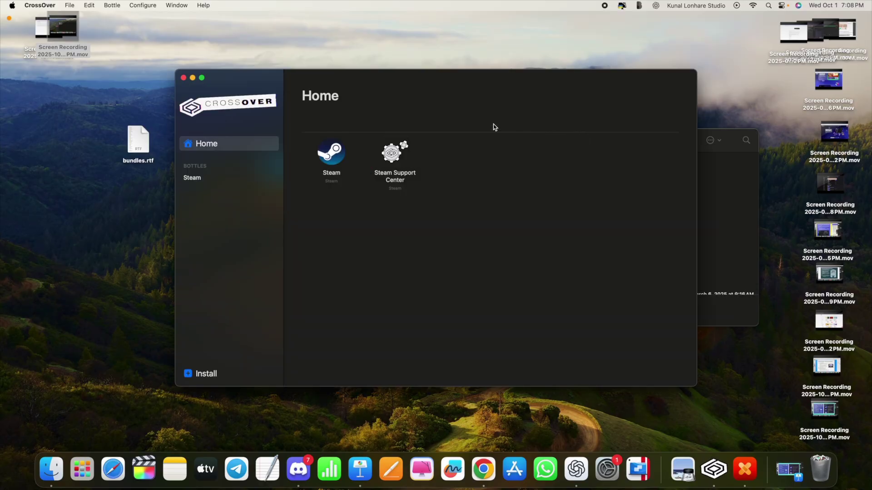
{"action": "left_click", "coordinate": [331, 153]}
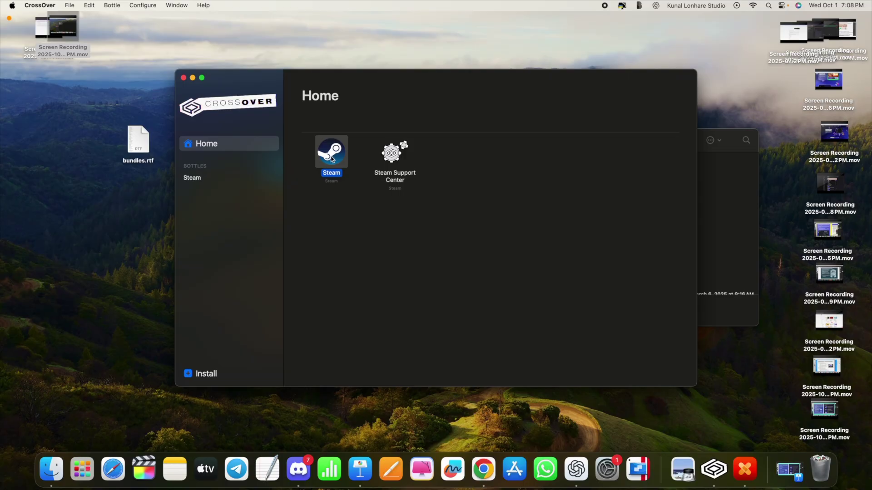
Search the Windows catalog for 'stea', preview Steam's install page, then close CrossOver.
{"action": "left_click", "coordinate": [202, 375]}
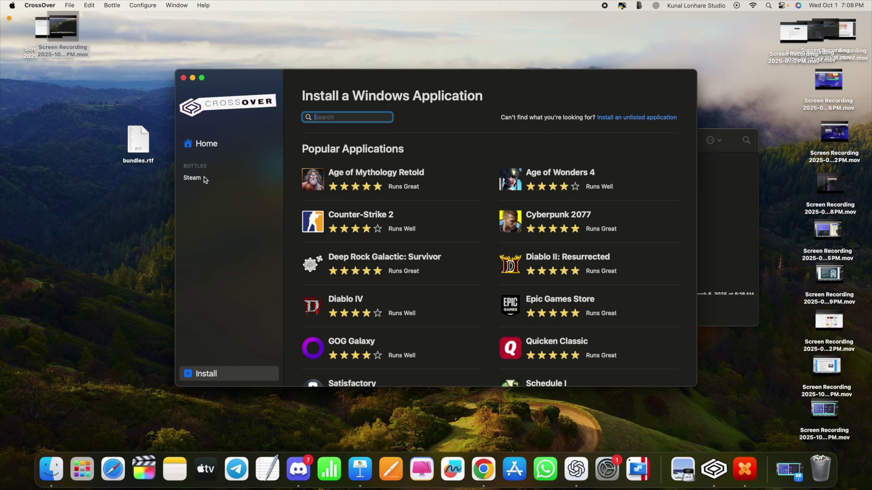
{"action": "type", "text": "stea"}
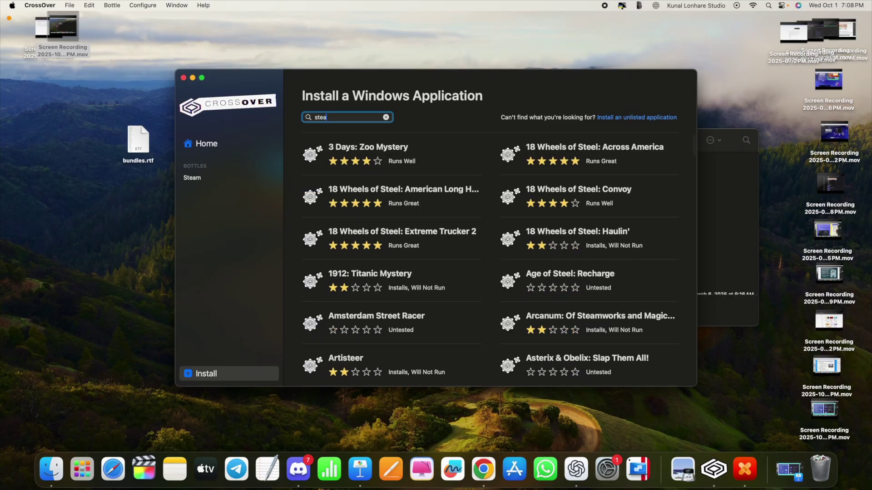
{"action": "left_click", "coordinate": [337, 234]}
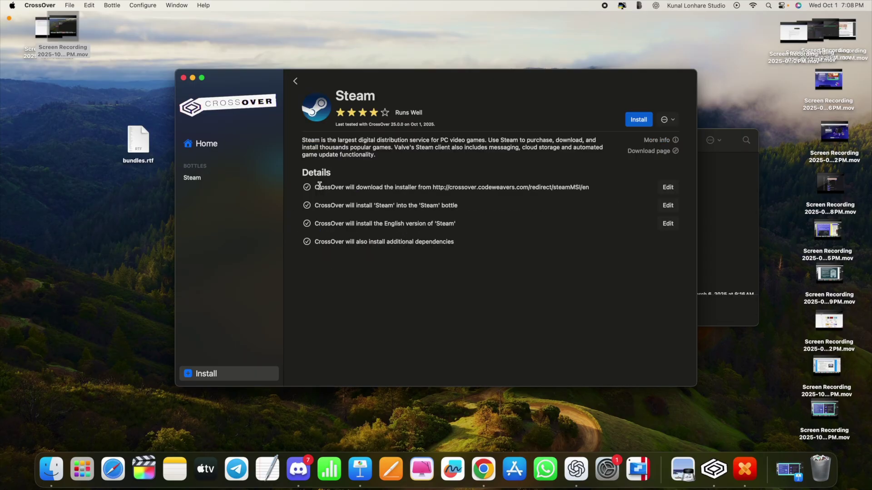
{"action": "left_click", "coordinate": [183, 78]}
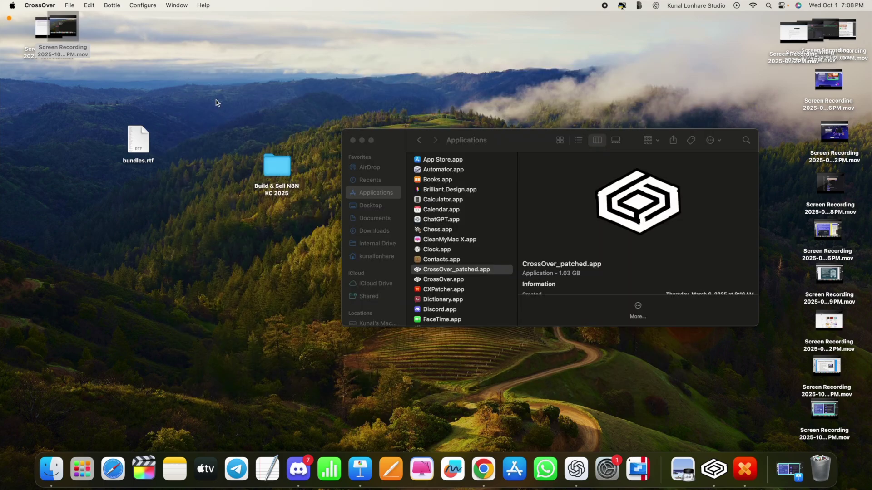
Relaunch CrossOver_patched.app, delete the 'Steam' bottle, skip the rating, and close the window.
{"action": "left_click", "coordinate": [528, 144]}
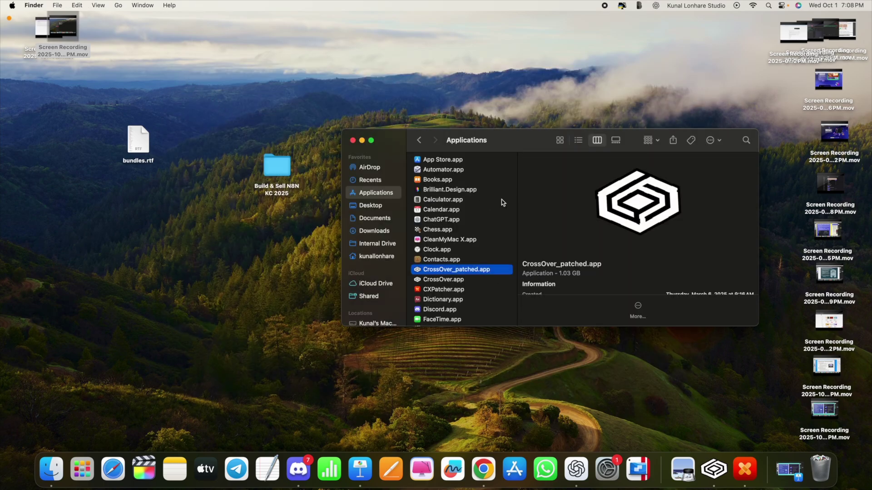
{"action": "double_click", "coordinate": [453, 271]}
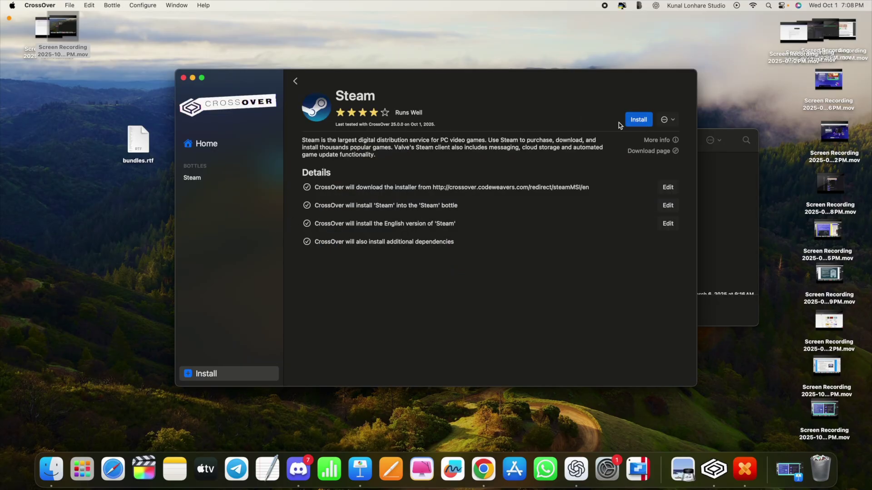
{"action": "left_click", "coordinate": [195, 181]}
{"action": "right_click", "coordinate": [195, 180]}
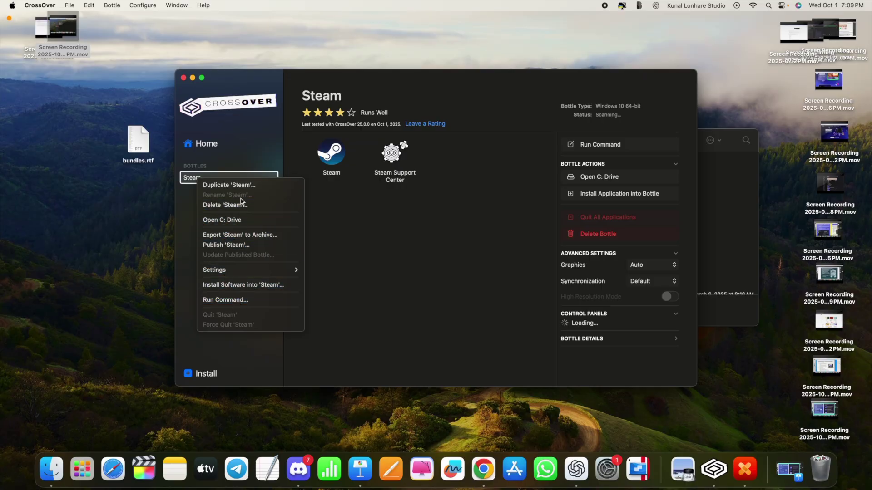
{"action": "left_click", "coordinate": [227, 204]}
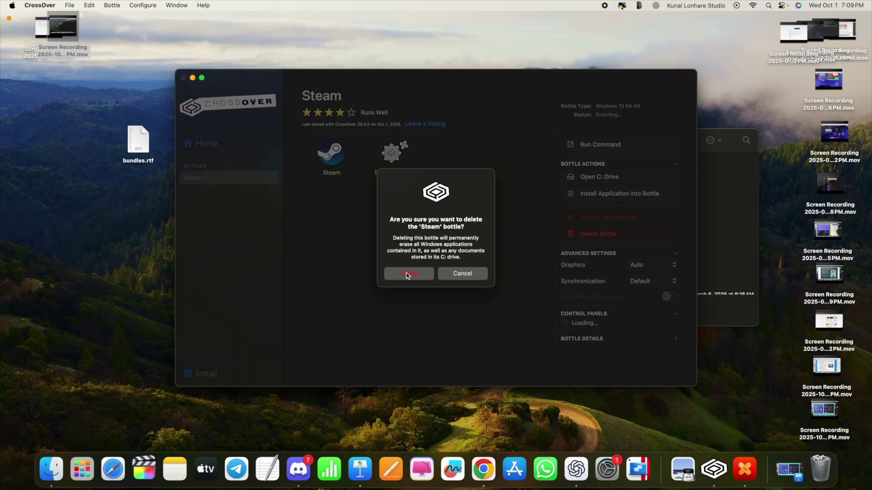
{"action": "left_click", "coordinate": [408, 274]}
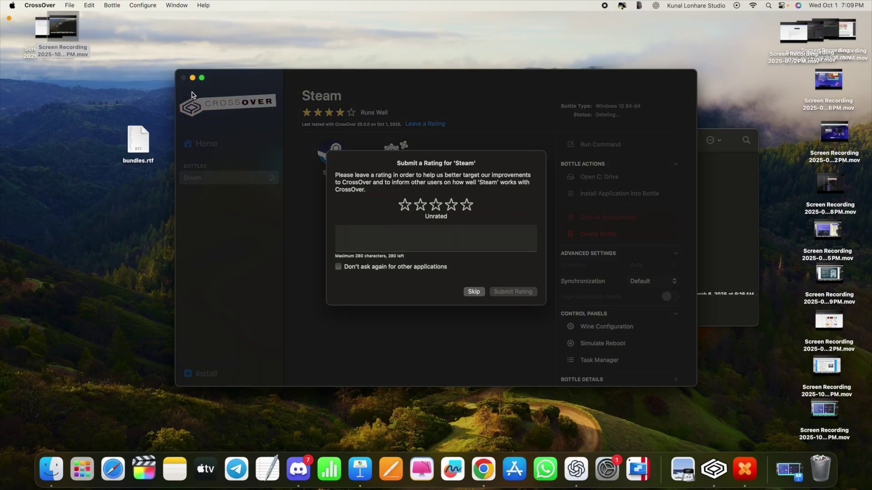
{"action": "left_click", "coordinate": [473, 289]}
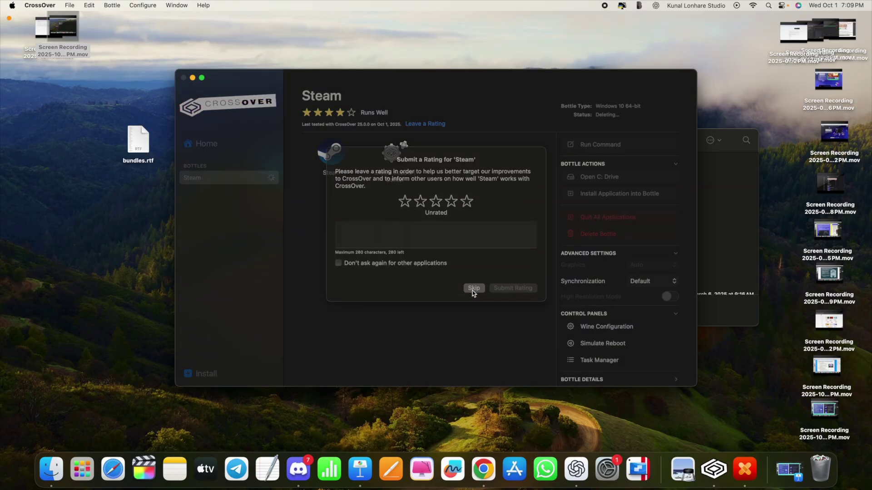
{"action": "left_click", "coordinate": [183, 78]}
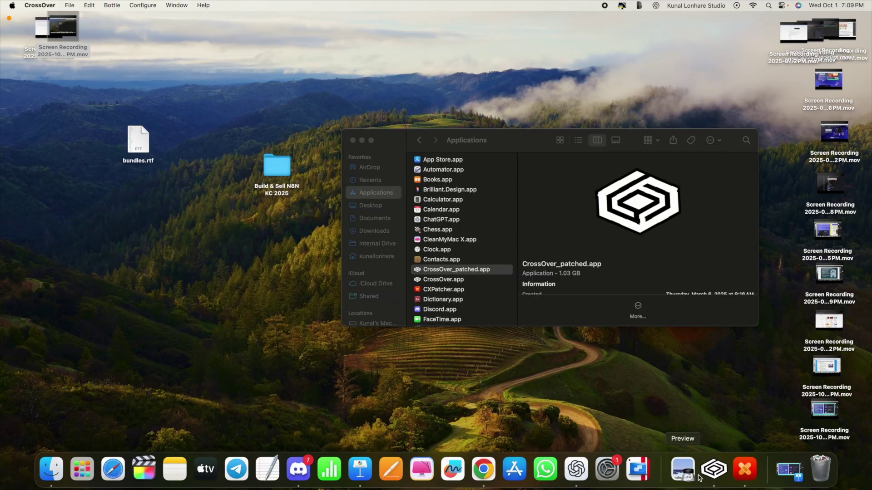
Quit CrossOver from the Dock and relaunch CrossOver_patched.app.
{"action": "left_click", "coordinate": [527, 145]}
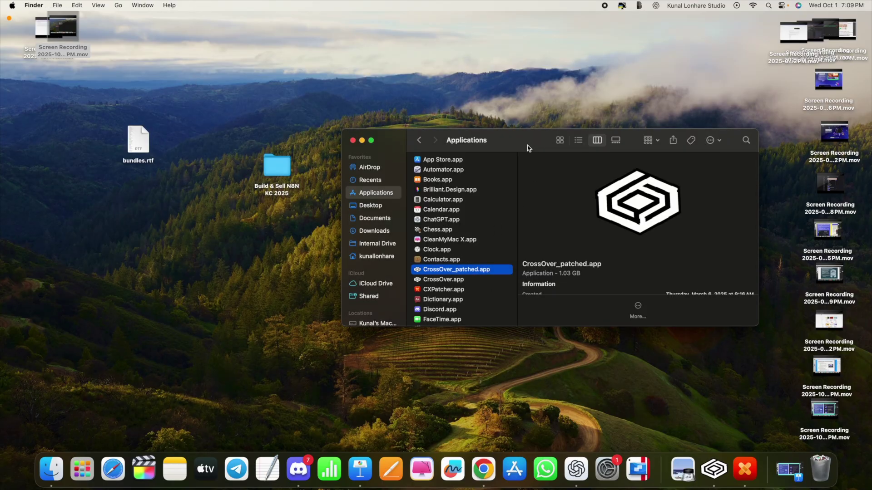
{"action": "right_click", "coordinate": [720, 471]}
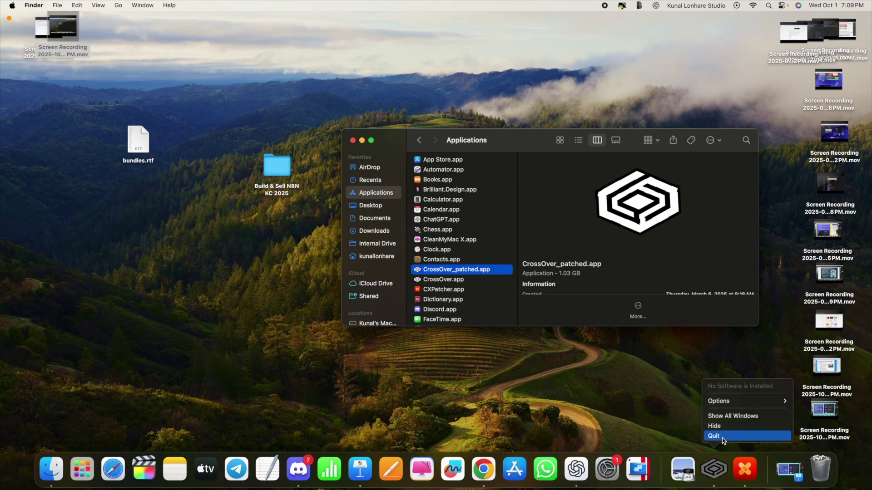
{"action": "left_click", "coordinate": [727, 436]}
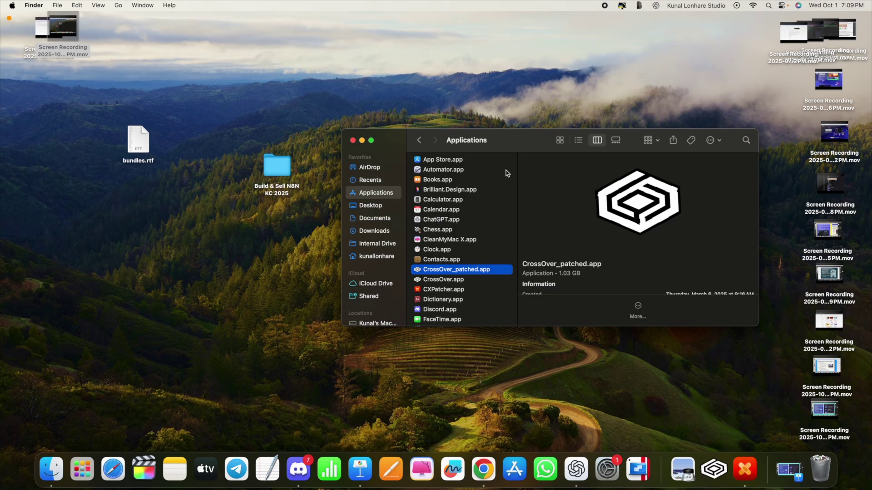
{"action": "double_click", "coordinate": [448, 270]}
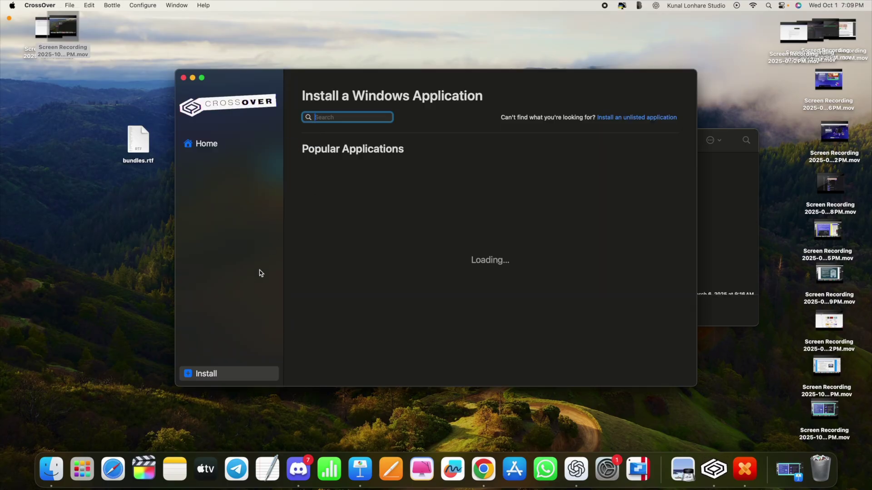
Search the Windows application catalog for 'ste' and open Steam's install page.
{"action": "left_click", "coordinate": [207, 373]}
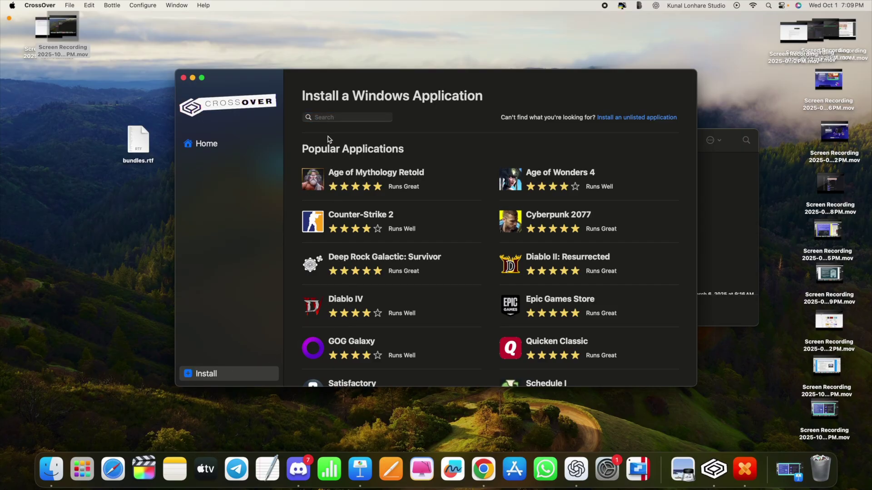
{"action": "left_click", "coordinate": [325, 118]}
{"action": "type", "text": "steam"}
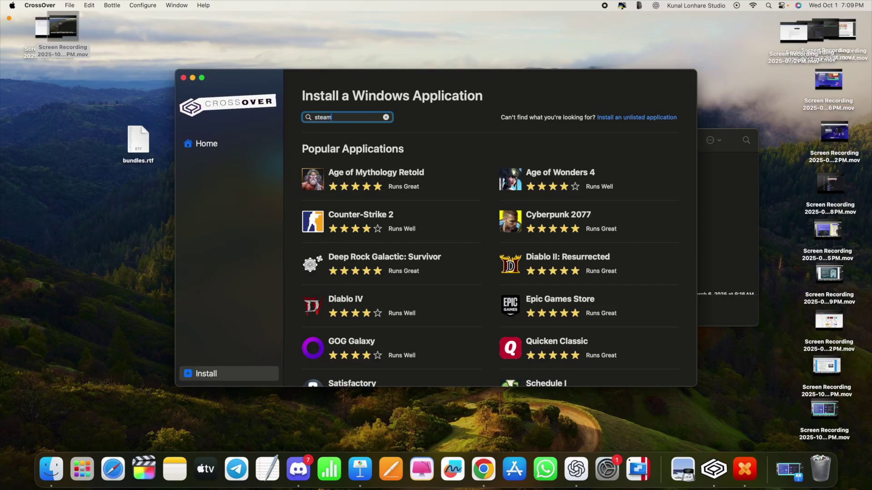
{"action": "left_click", "coordinate": [337, 190]}
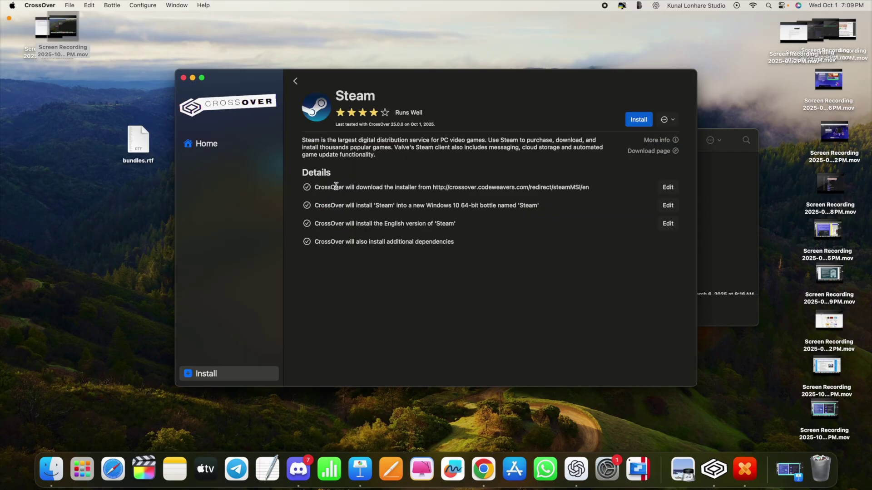